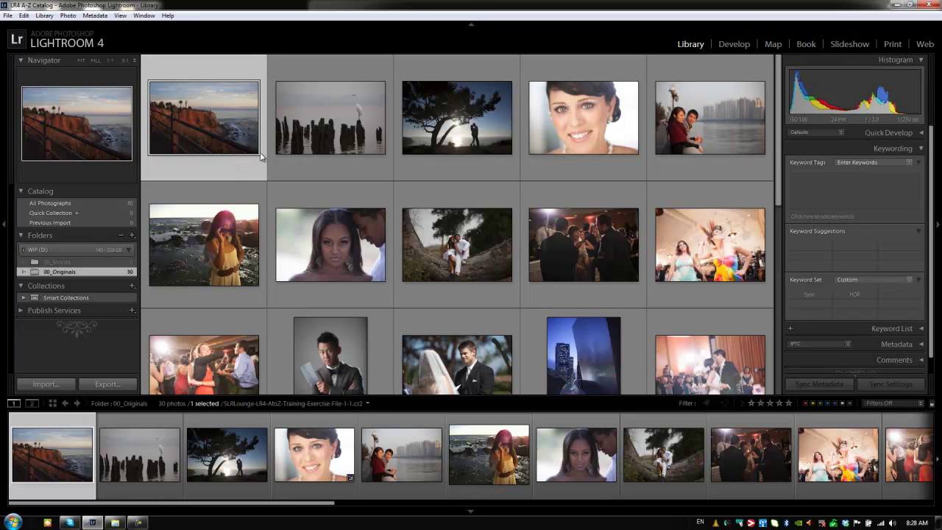
# - Set the Interface panel End Marks to Atom, keeping the font size Automatic, and apply
pyautogui.hotkey('ctrl', ',')
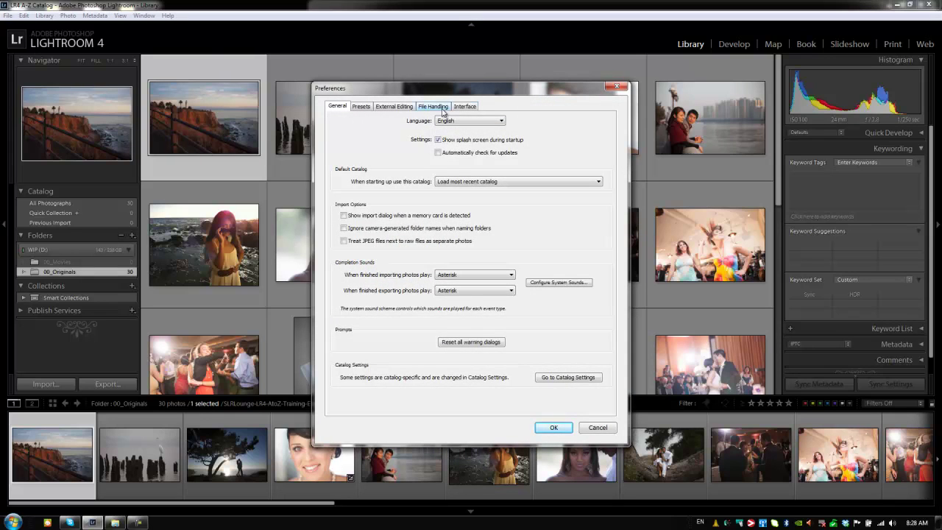
pyautogui.click(464, 107)
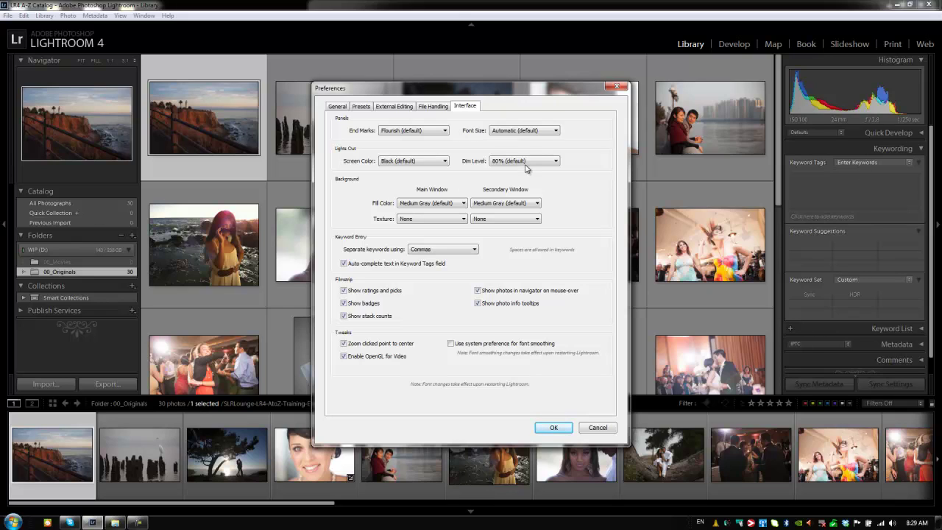
pyautogui.click(523, 131)
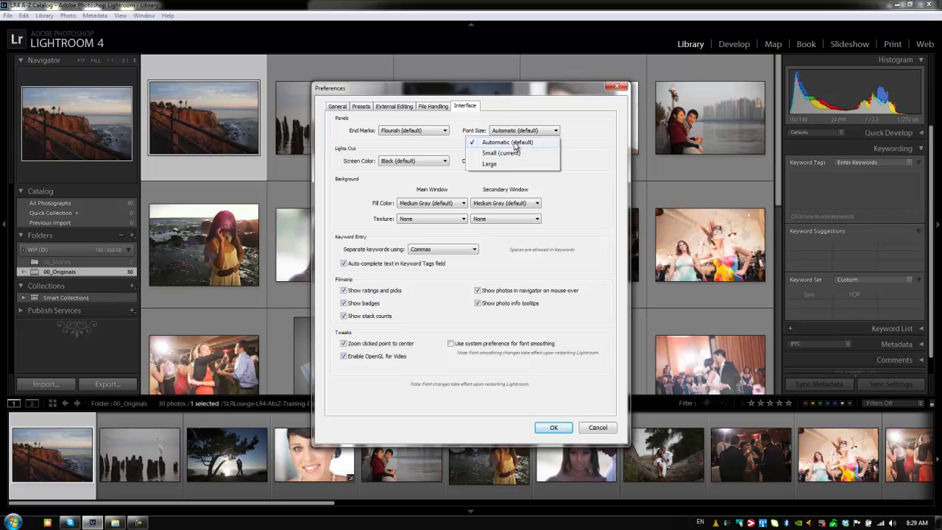
pyautogui.click(515, 142)
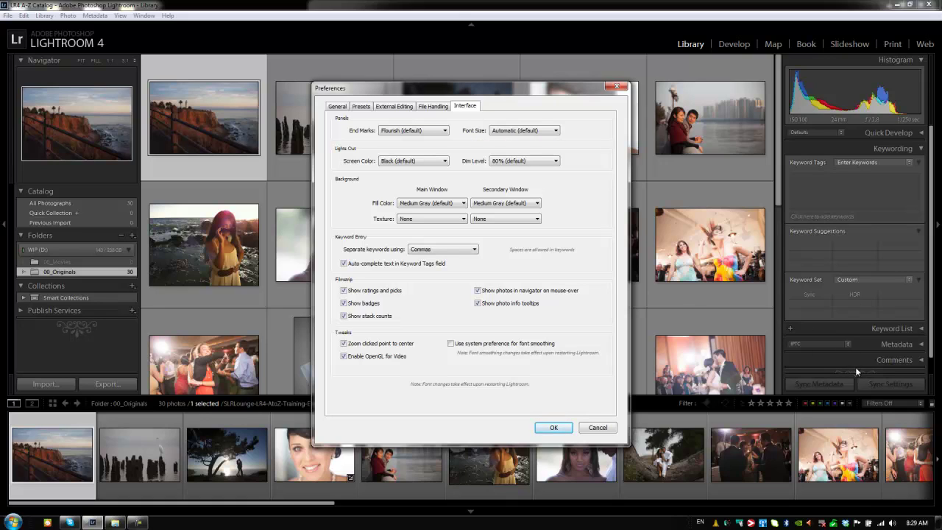
pyautogui.click(394, 133)
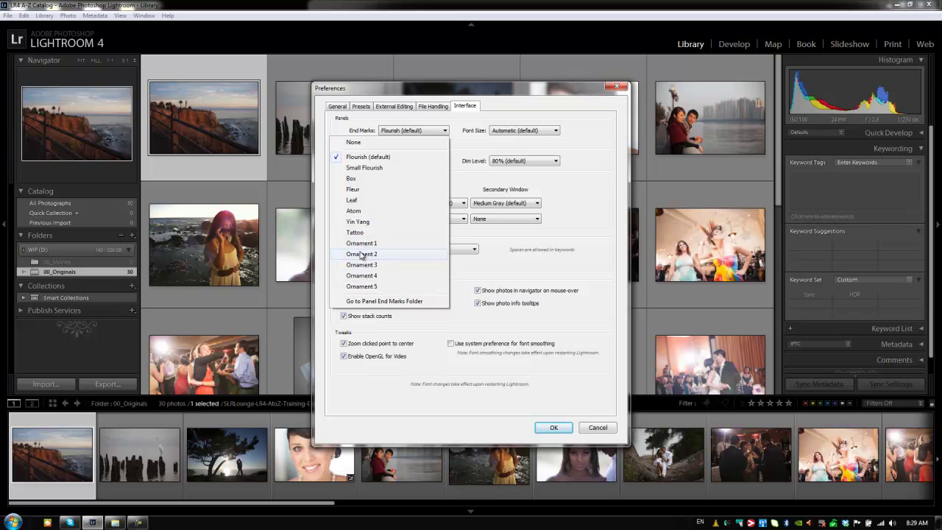
pyautogui.click(359, 211)
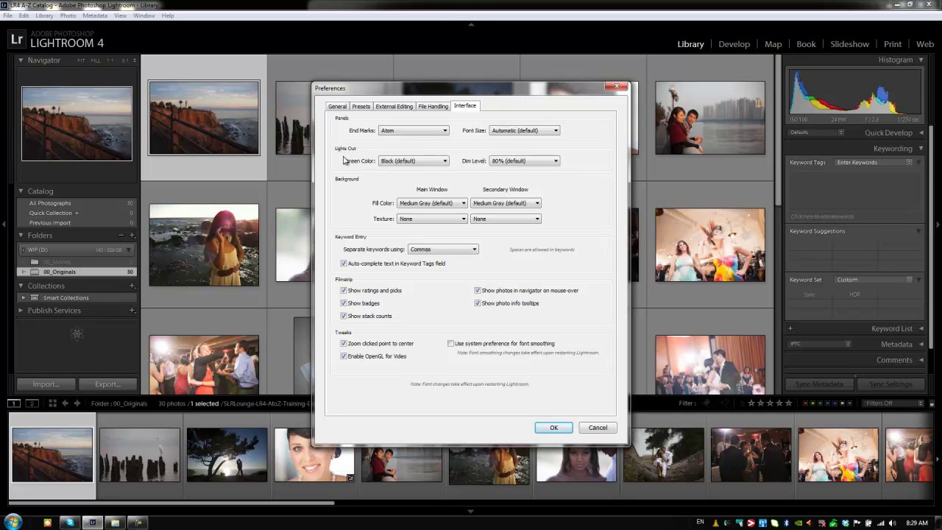
pyautogui.click(555, 432)
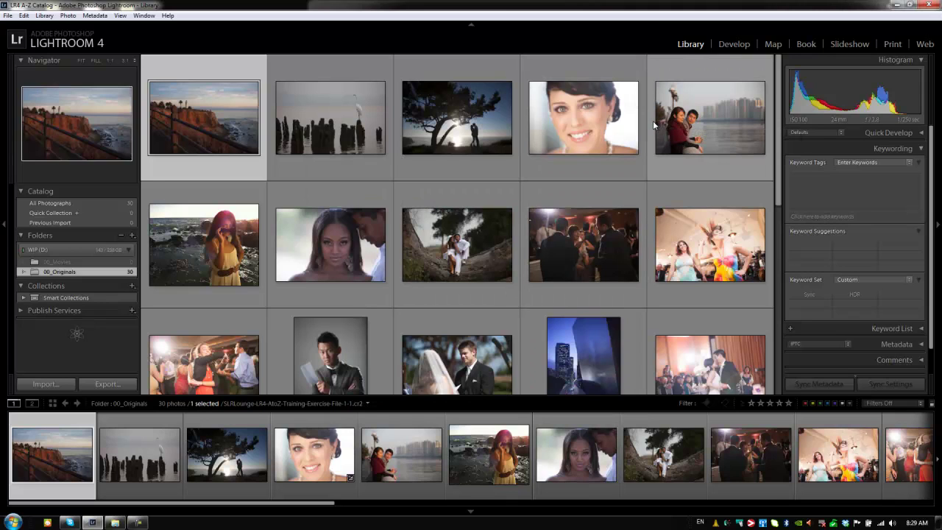
# - Enlarge the lighthouse cliff photo in Loupe view, dim the interface, then restore normal lighting
pyautogui.press('e')
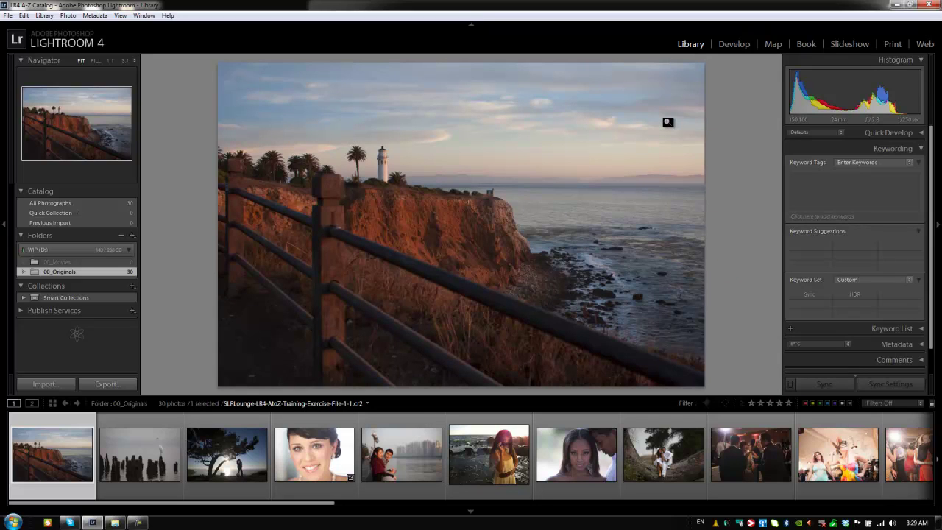
pyautogui.press('l')
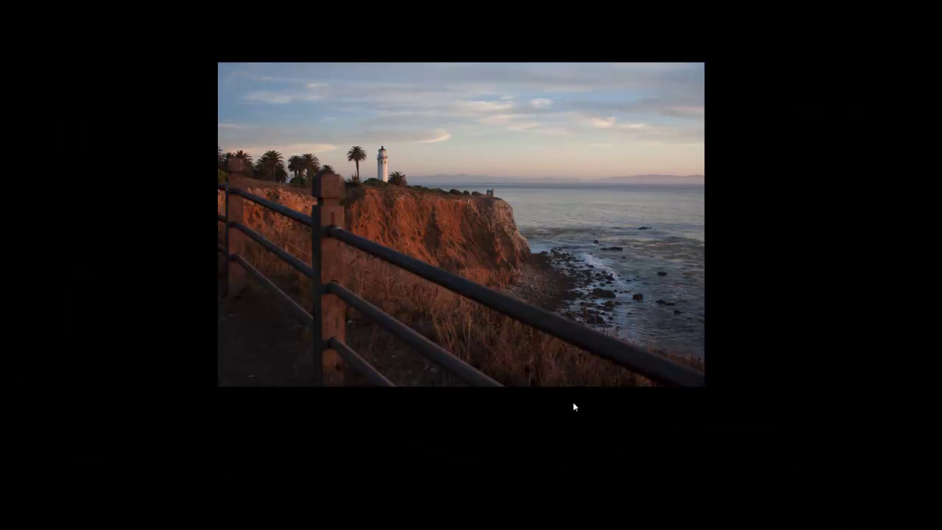
pyautogui.press('l')
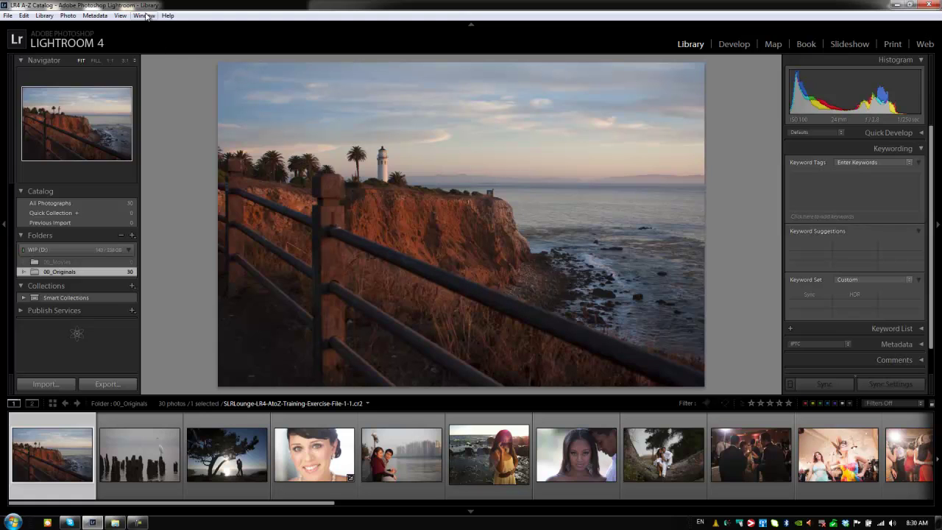
# - Reopen Interface preferences and keep Lights Out screen colour Black with 80% dim level
pyautogui.hotkey('ctrl', ',')
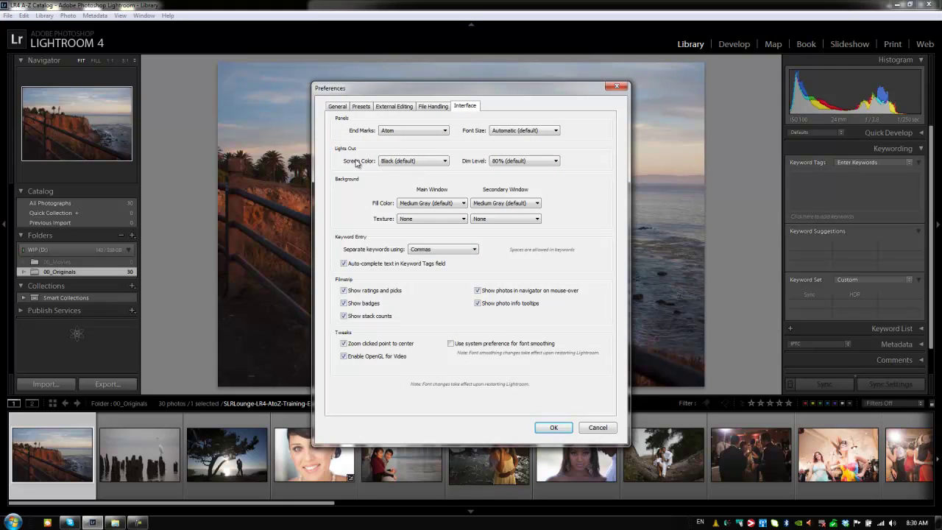
pyautogui.click(409, 165)
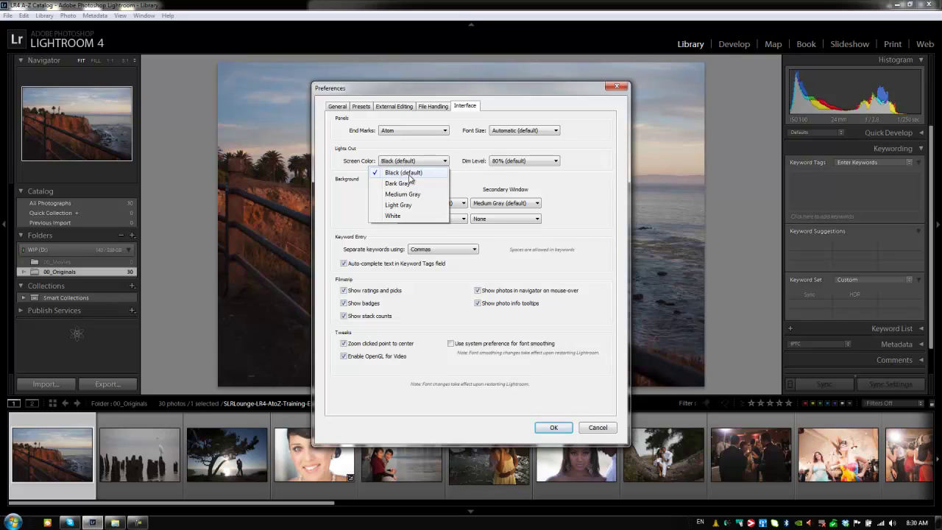
pyautogui.click(510, 163)
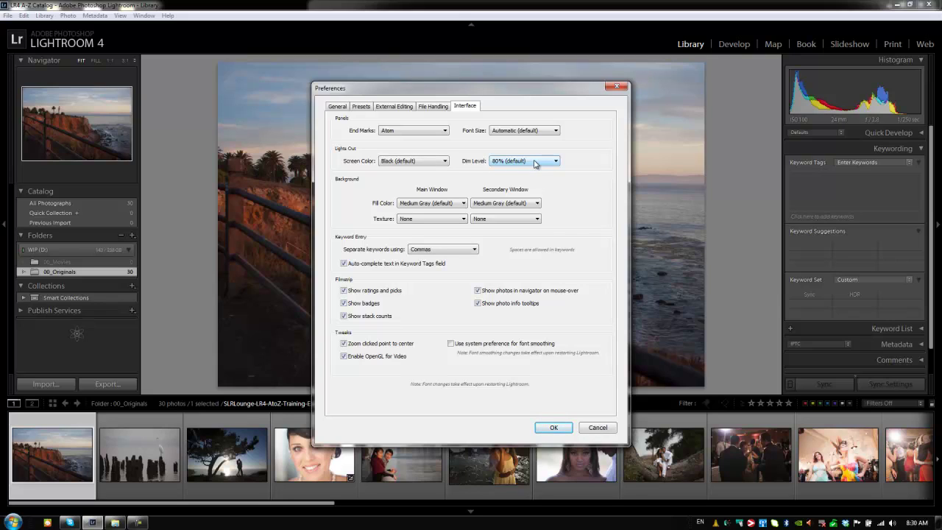
pyautogui.click(535, 164)
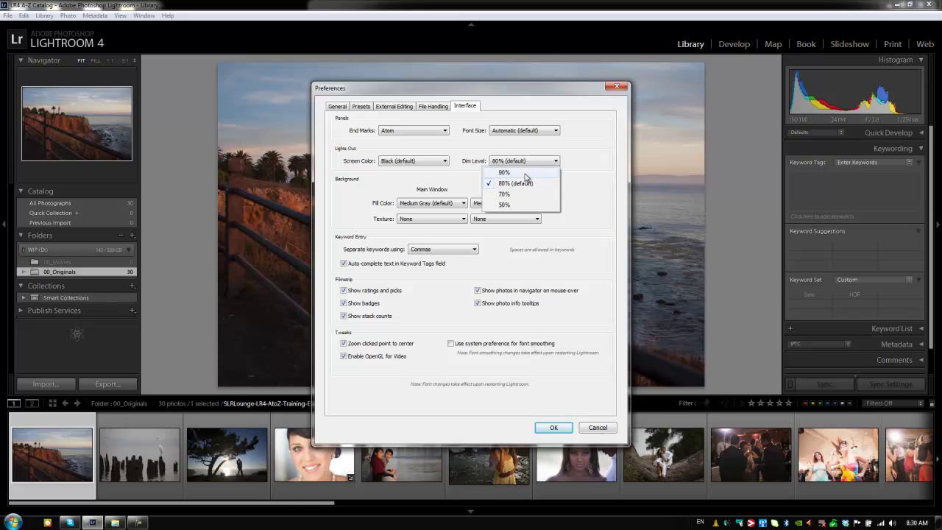
pyautogui.click(524, 184)
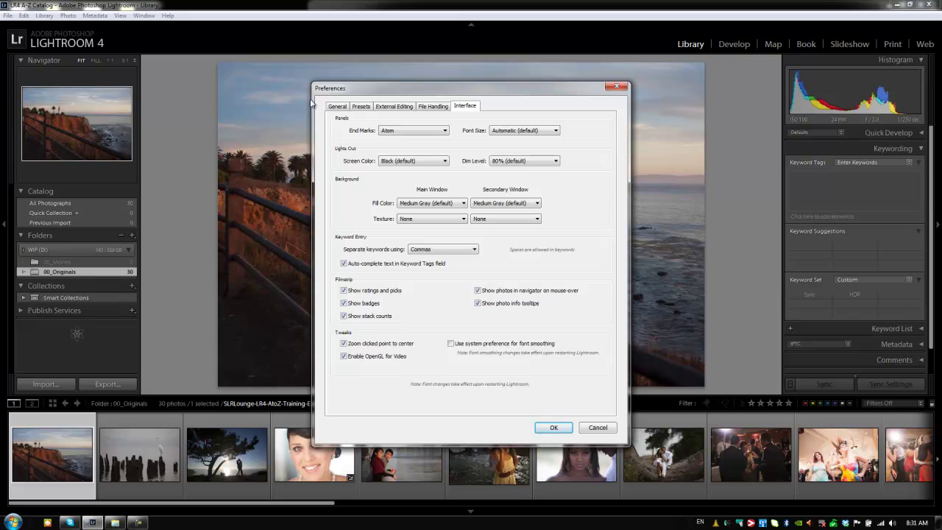
pyautogui.click(452, 206)
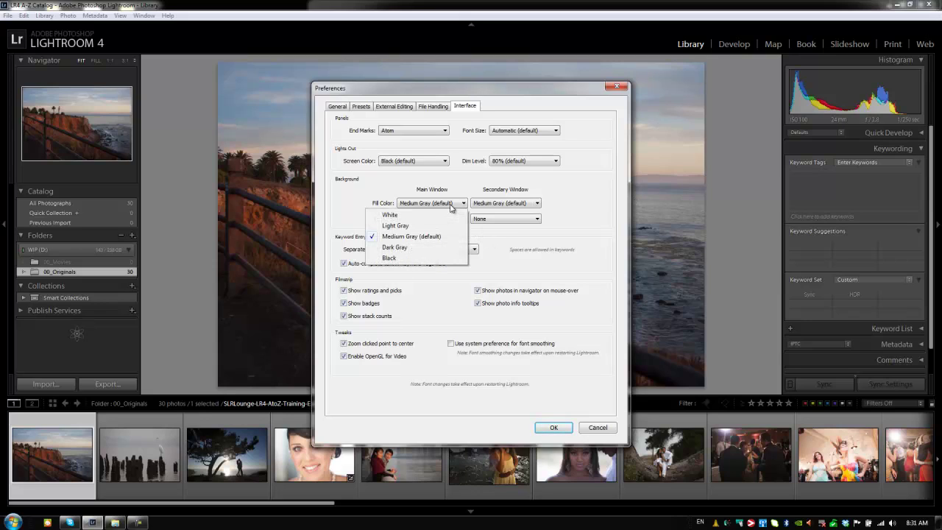
pyautogui.click(421, 247)
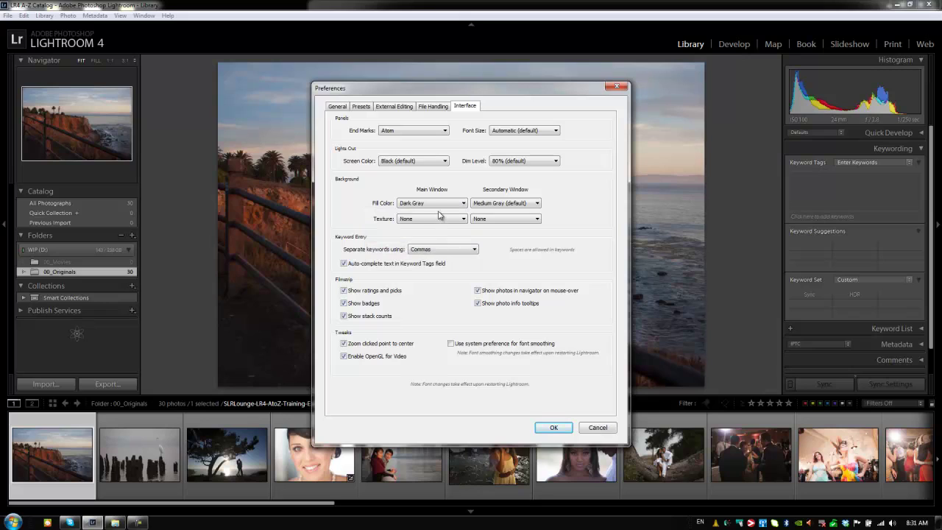
pyautogui.click(449, 206)
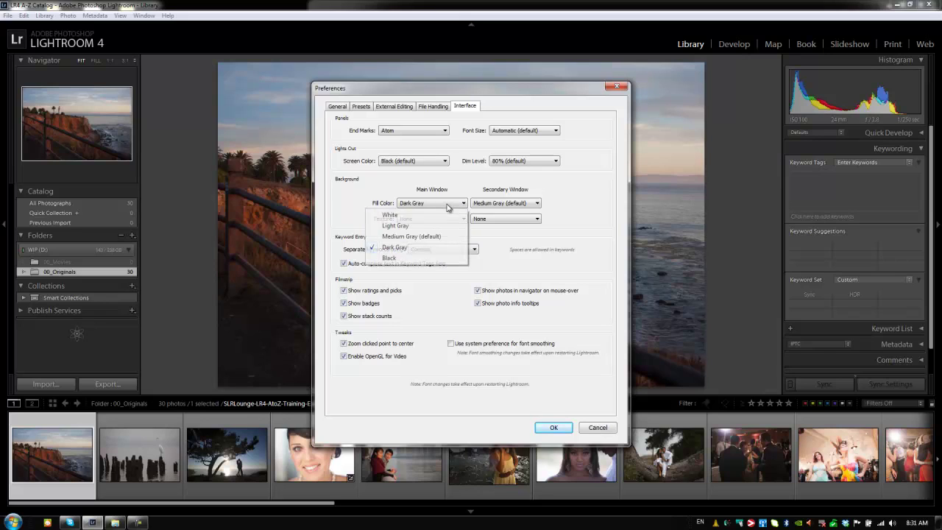
pyautogui.click(416, 259)
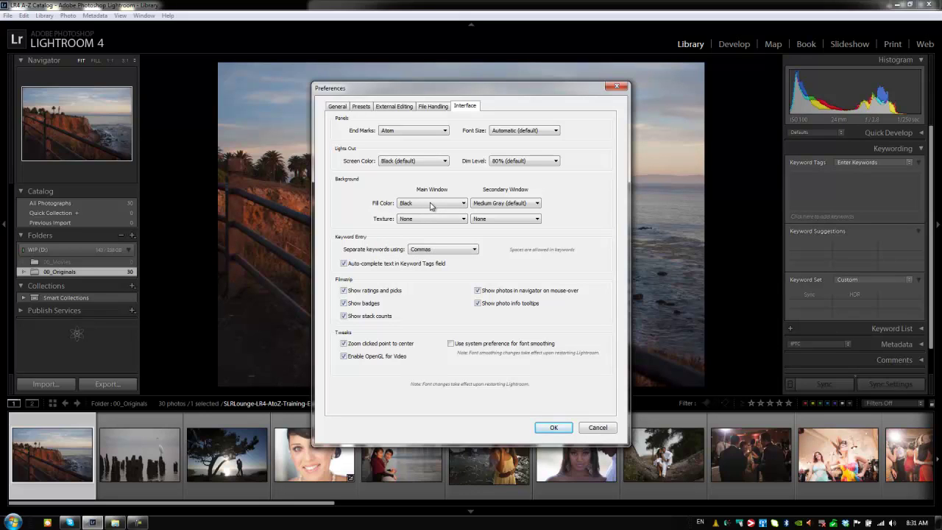
pyautogui.click(431, 204)
pyautogui.click(425, 237)
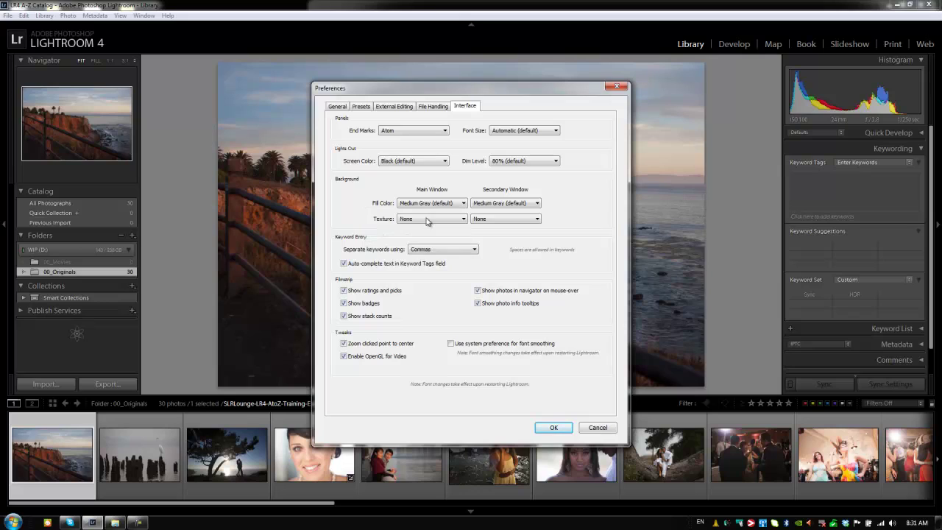
pyautogui.click(432, 203)
pyautogui.click(423, 251)
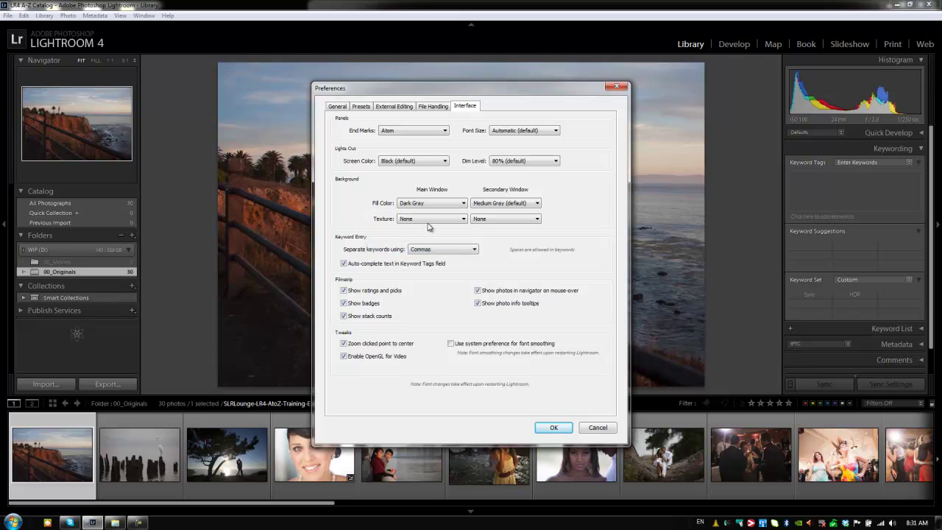
pyautogui.click(432, 219)
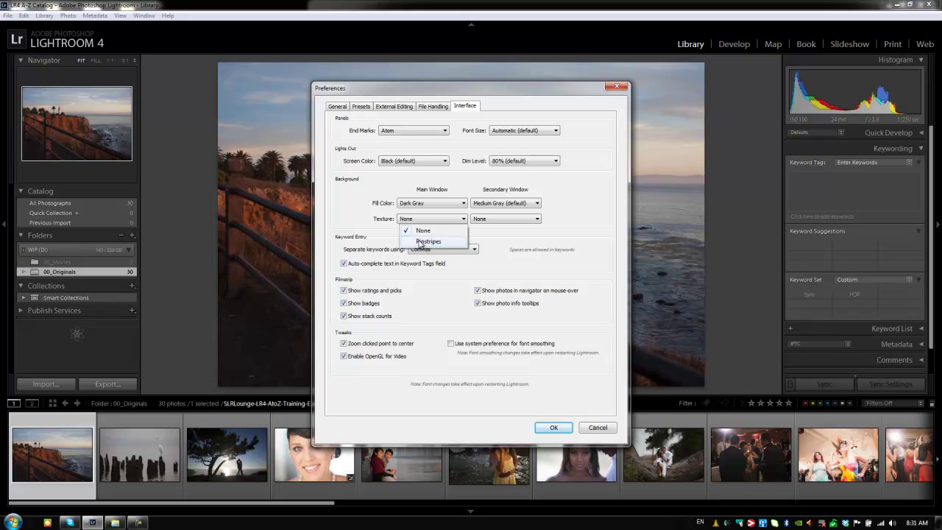
pyautogui.click(439, 242)
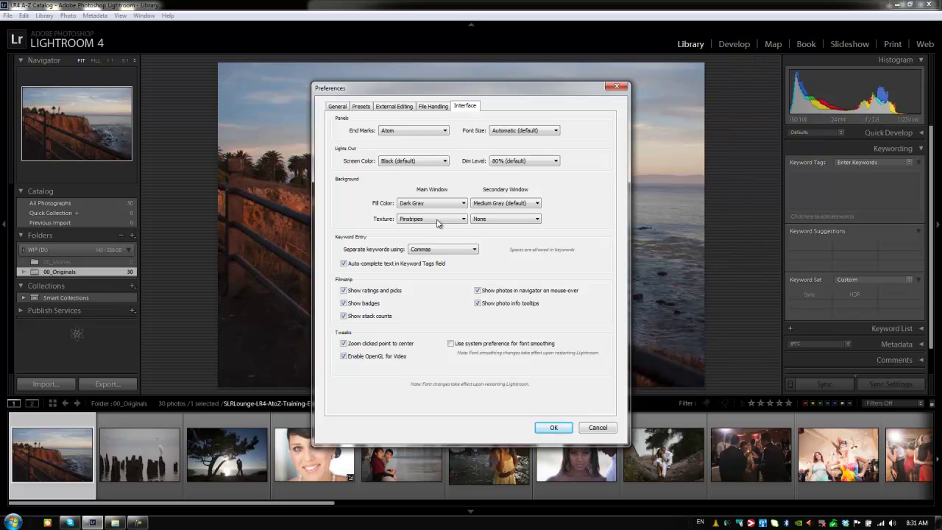
pyautogui.click(443, 219)
pyautogui.click(437, 231)
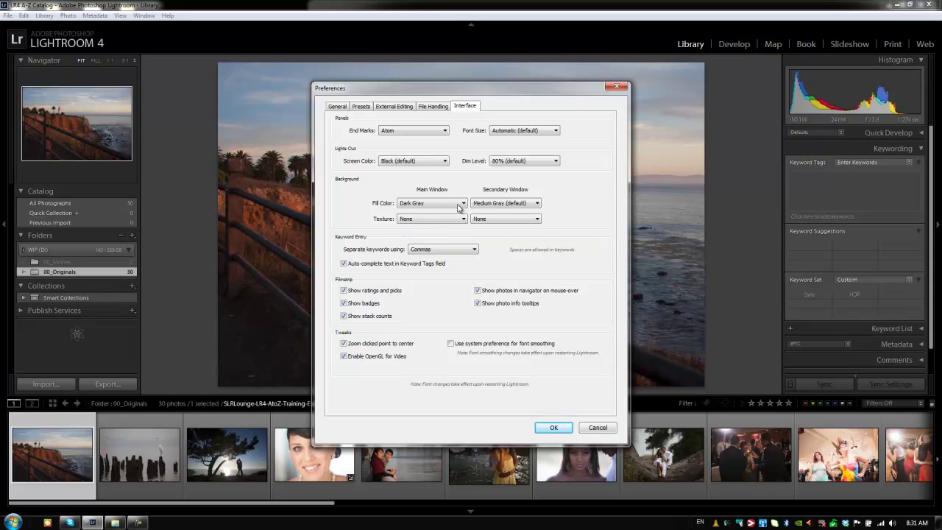
pyautogui.click(438, 207)
pyautogui.click(422, 237)
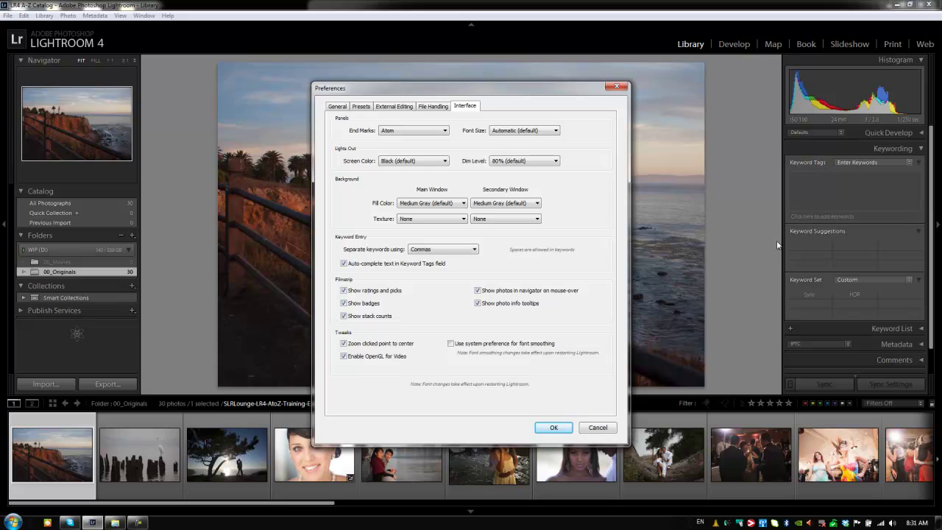
pyautogui.click(428, 249)
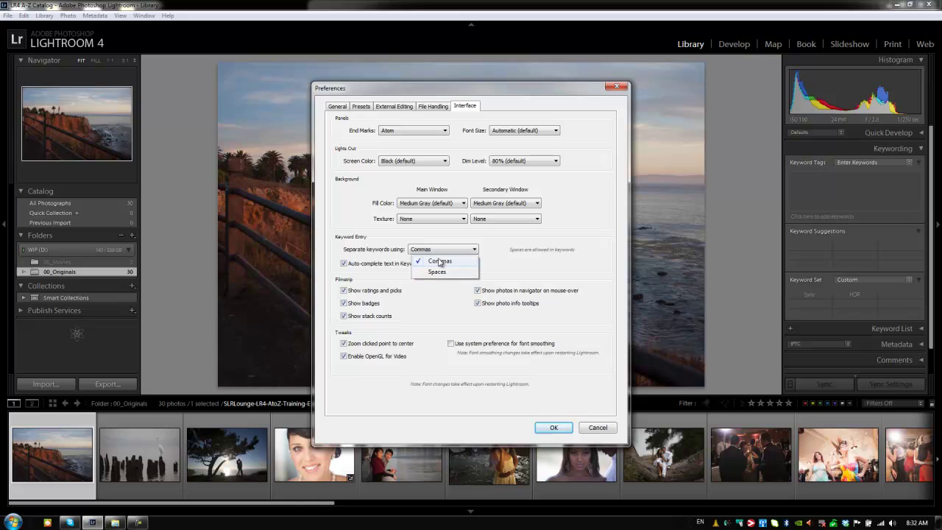
pyautogui.click(439, 262)
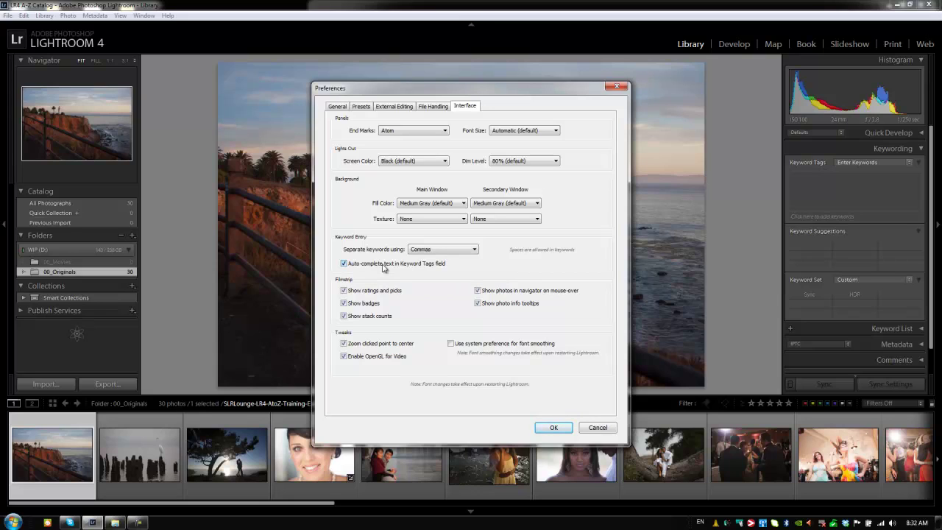
pyautogui.press('super')
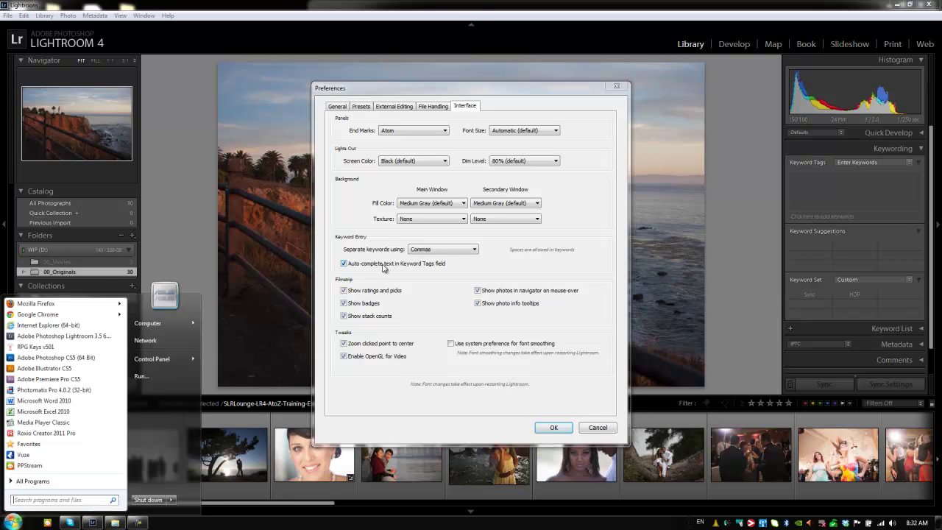
pyautogui.press('super')
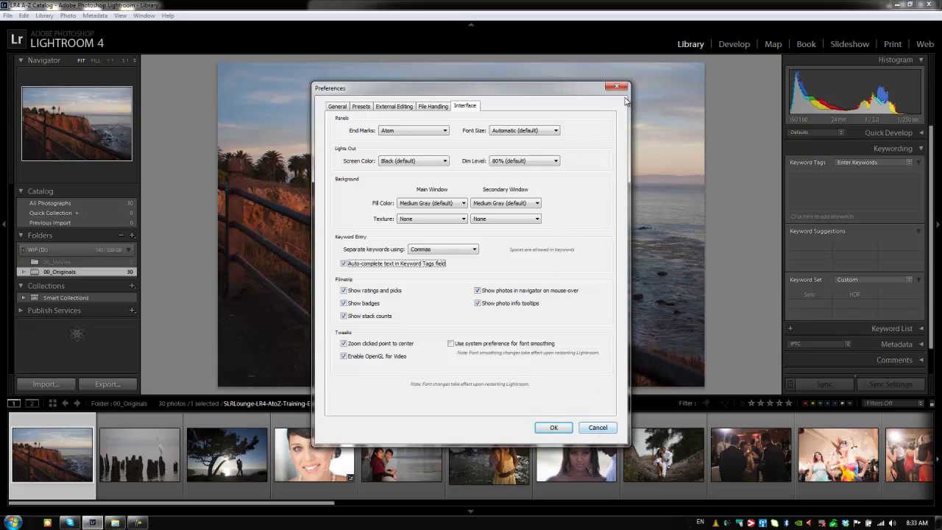
# - Apply preferences, widen the left panel for a larger Navigator preview, and reopen Interface preferences
pyautogui.click(553, 427)
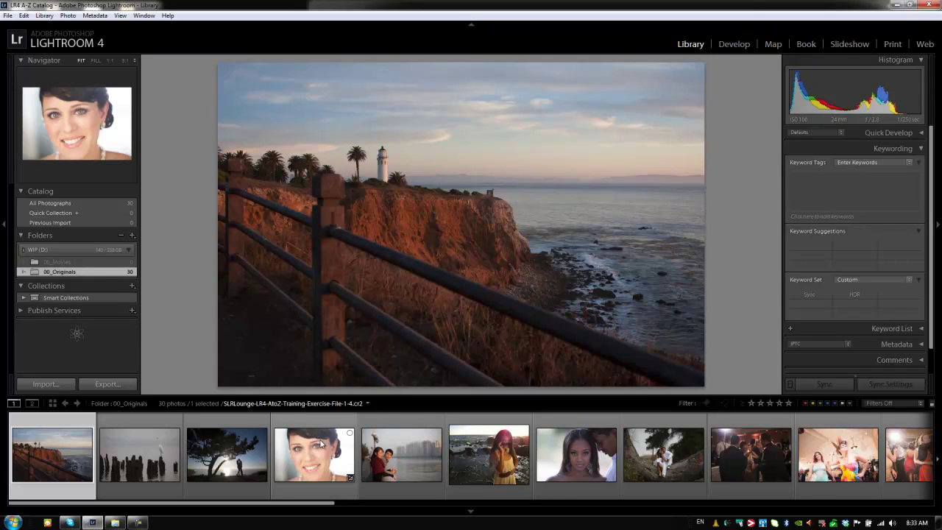
pyautogui.moveTo(324, 462)
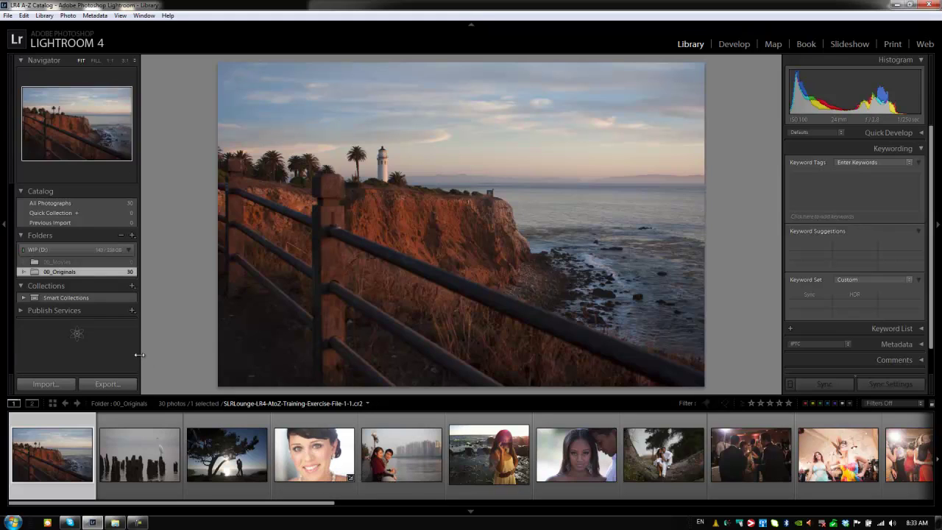
pyautogui.moveTo(142, 354); pyautogui.dragTo(194, 357)
pyautogui.moveTo(304, 447)
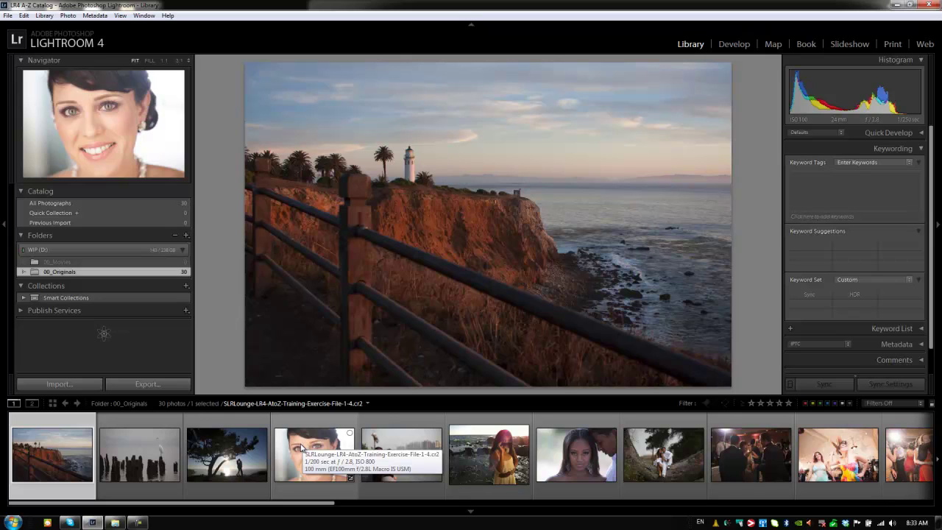
pyautogui.hotkey('ctrl', ',')
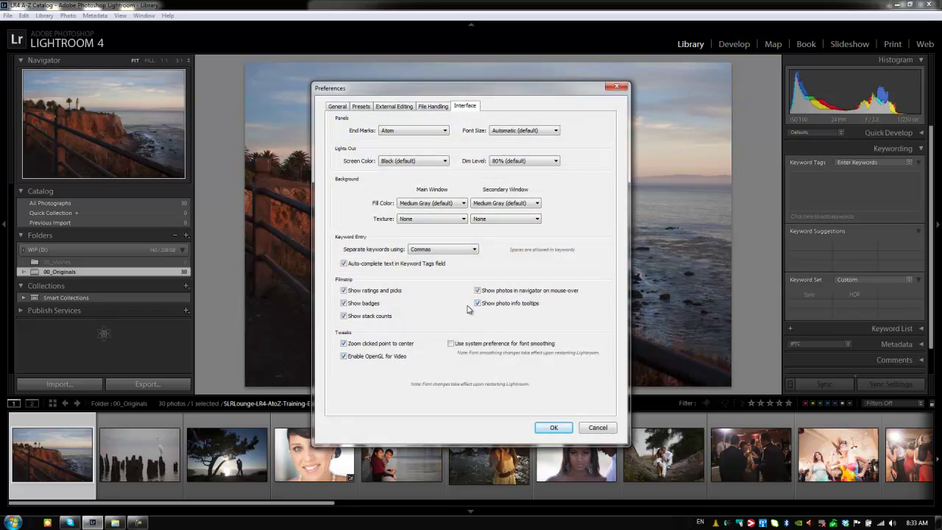
pyautogui.click(616, 86)
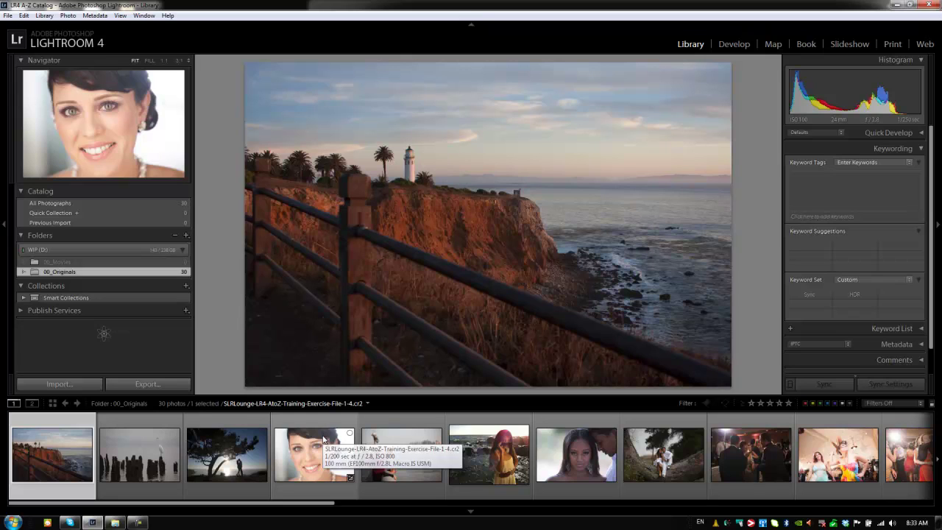
pyautogui.hotkey('ctrl', ',')
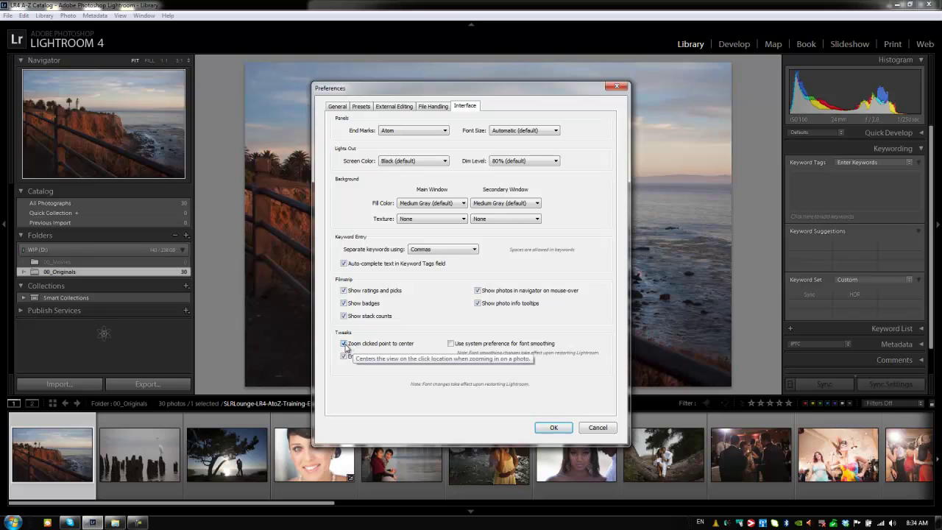
pyautogui.click(554, 427)
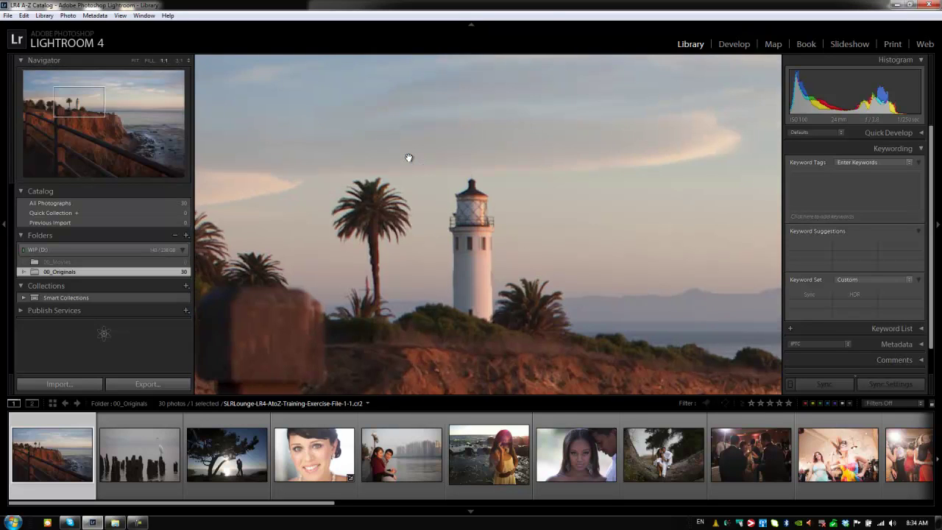
pyautogui.click(409, 156)
pyautogui.click(420, 166)
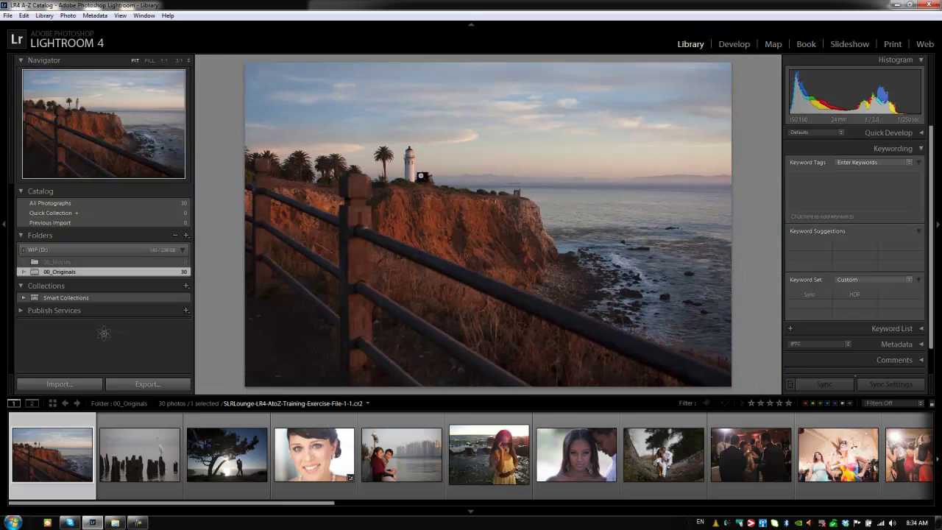
pyautogui.click(412, 163)
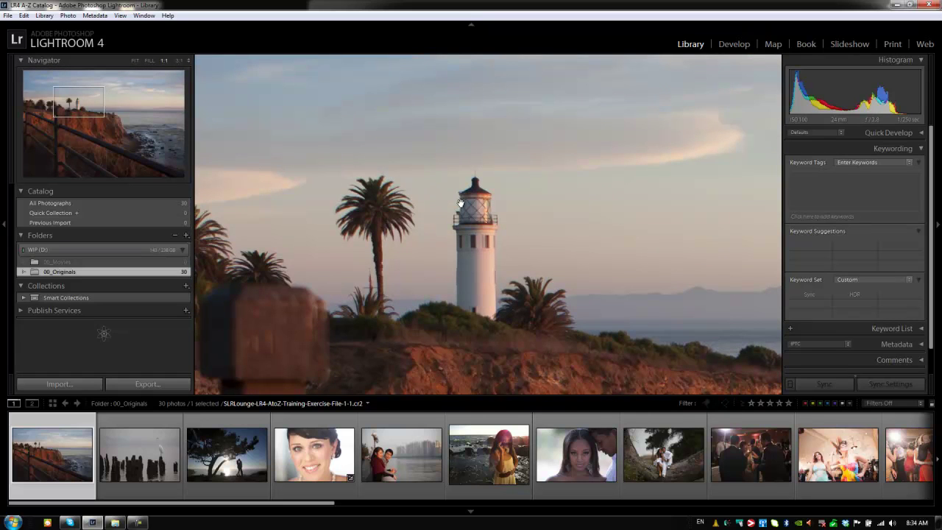
pyautogui.click(463, 207)
pyautogui.click(420, 169)
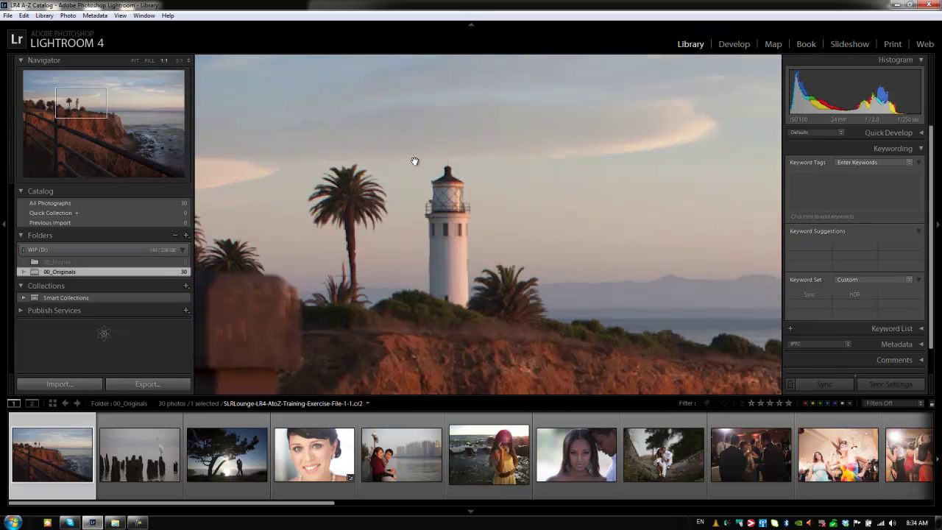
pyautogui.click(437, 207)
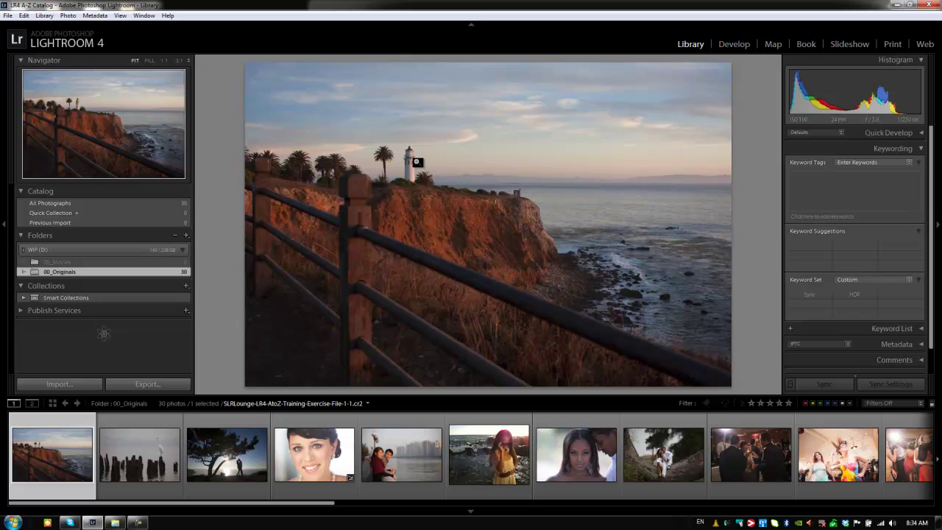
pyautogui.click(312, 162)
pyautogui.click(374, 193)
pyautogui.click(416, 152)
pyautogui.click(464, 220)
pyautogui.moveTo(538, 218); pyautogui.dragTo(501, 219)
pyautogui.hotkey('ctrl', ',')
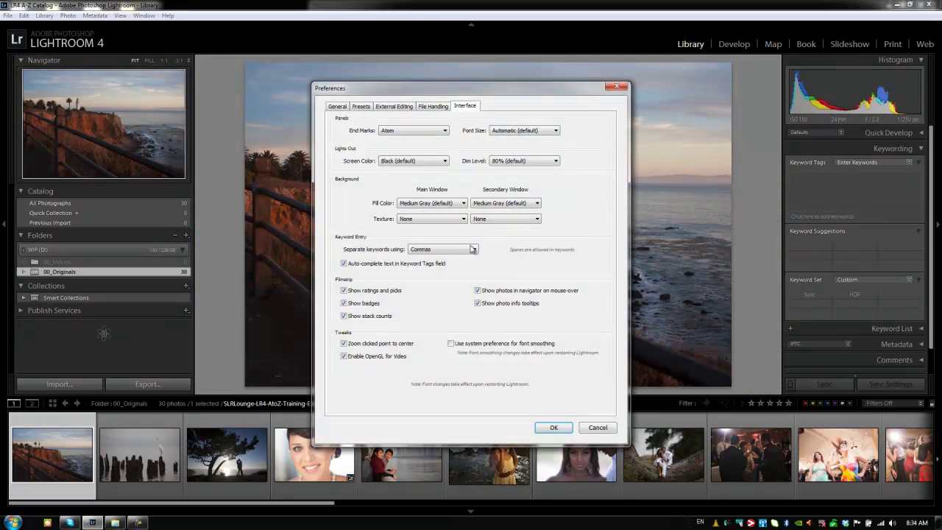